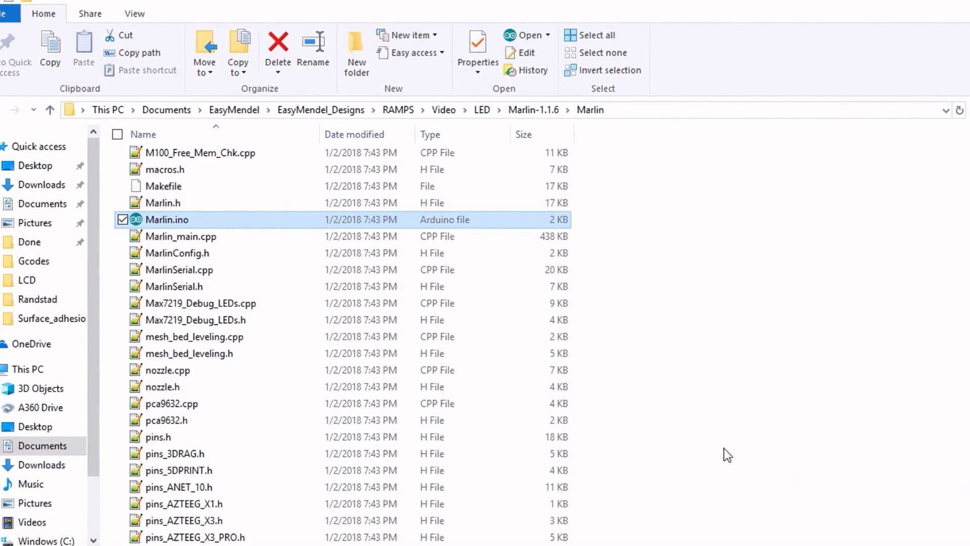
Launch Marlin.ino from File Explorer and bring up its Configuration_adv.h file
{"action": "double_click", "coordinate": [214, 221]}
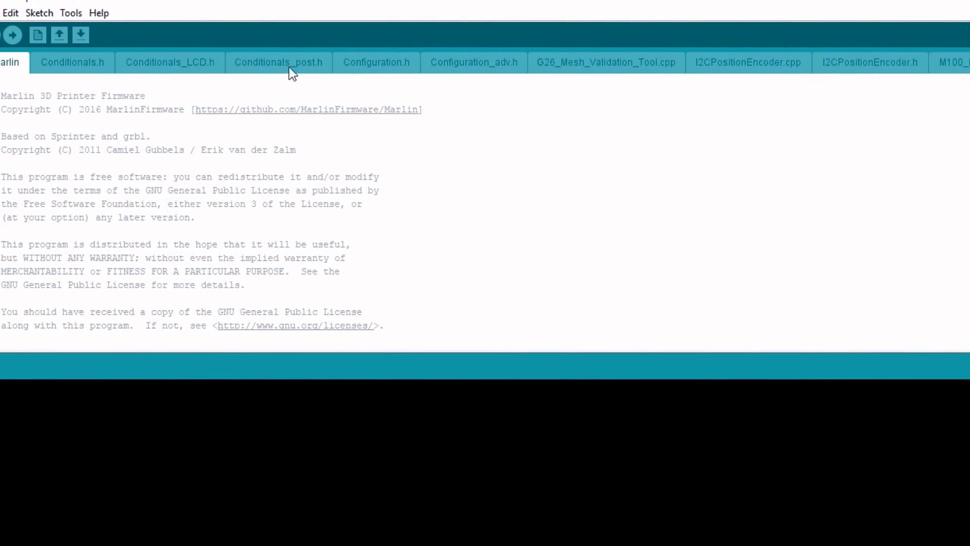
{"action": "left_click", "coordinate": [455, 68]}
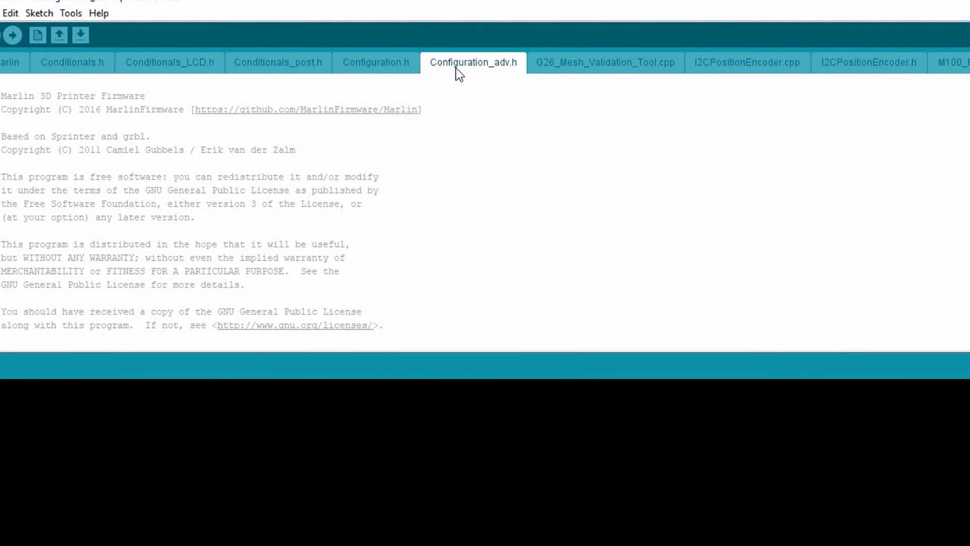
Find PINS_DEBUGGING in Configuration_adv.h with Ctrl+F, then dismiss the Find dialog
{"action": "key", "text": "ctrl+f"}
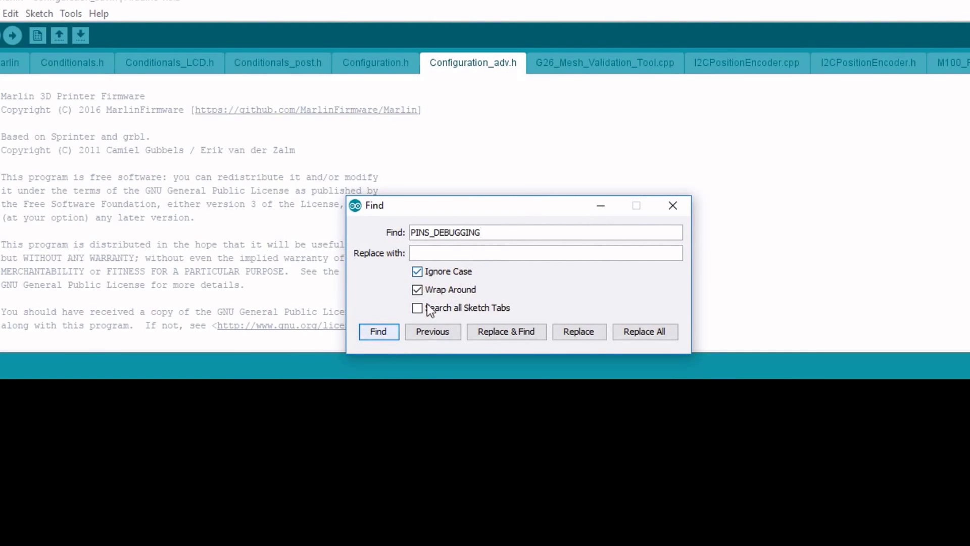
{"action": "left_click", "coordinate": [376, 332]}
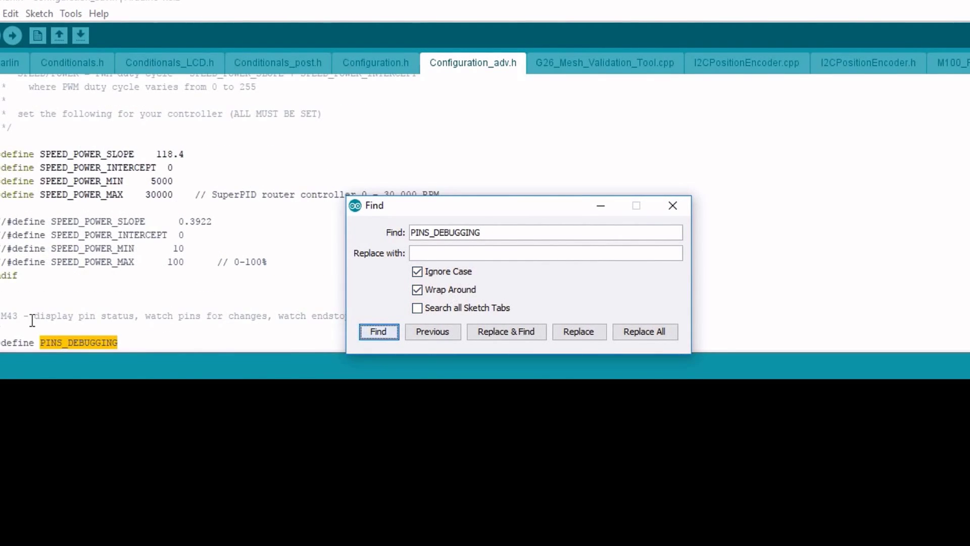
{"action": "key", "text": "Escape"}
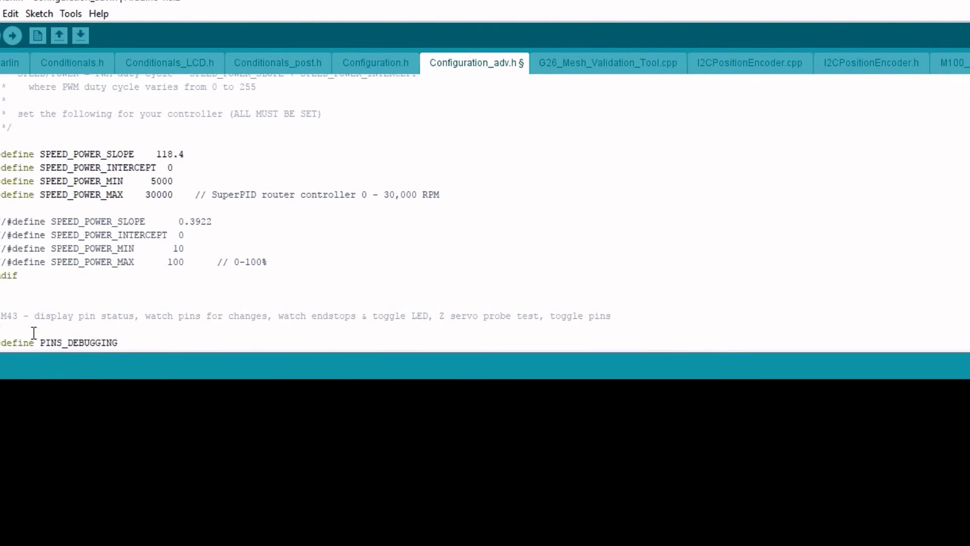
Uncomment #define PINS_DEBUGGING and upload the rebuilt Marlin firmware to the RAMPS board
{"action": "key", "text": "Delete"}
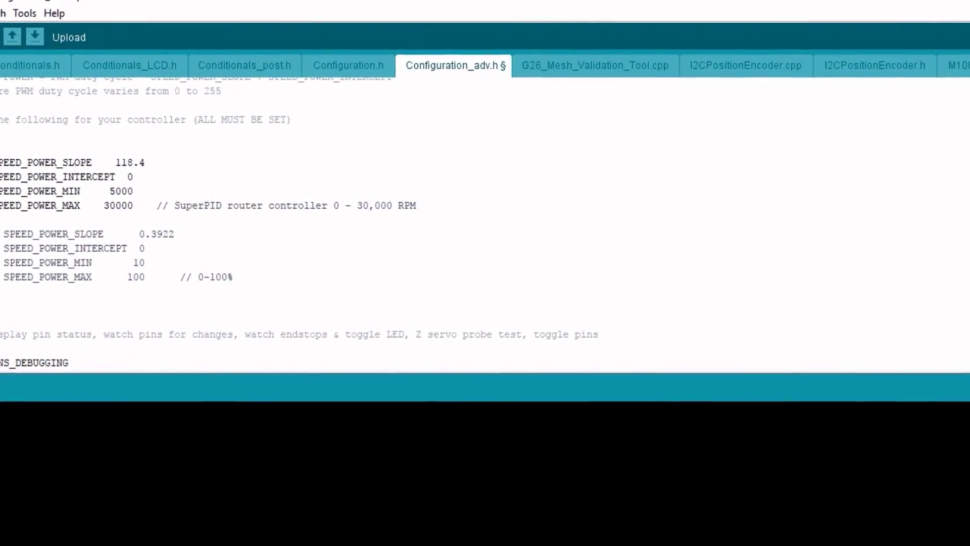
{"action": "left_click", "coordinate": [6, 13]}
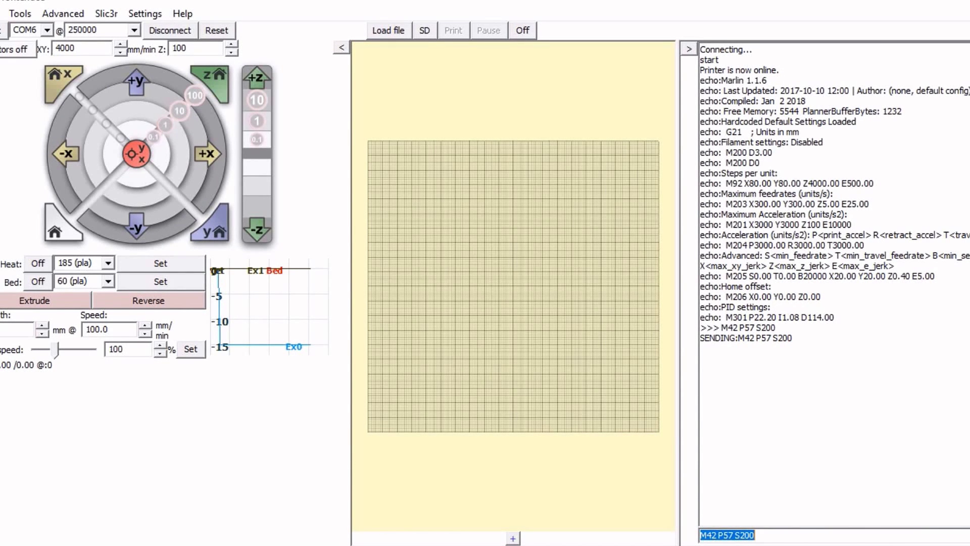
Keep the sent M42 P57 S200 command in the entry box for editing
{"action": "key", "text": "End"}
Erase the old S200 value so the pending command becomes M42 P57 S0
{"action": "key", "text": "BackSpace"}
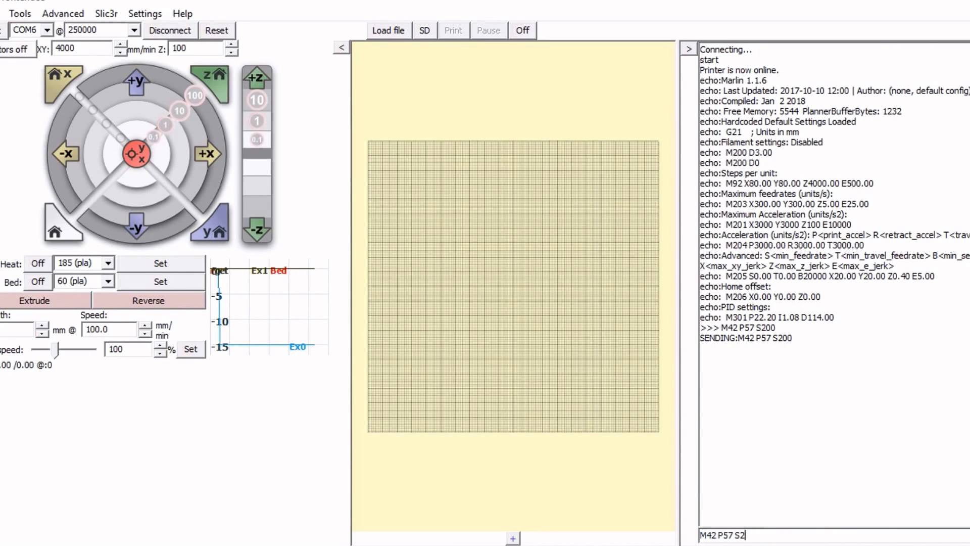
{"action": "key", "text": "BackSpace"}
{"action": "key", "text": "BackSpace"}
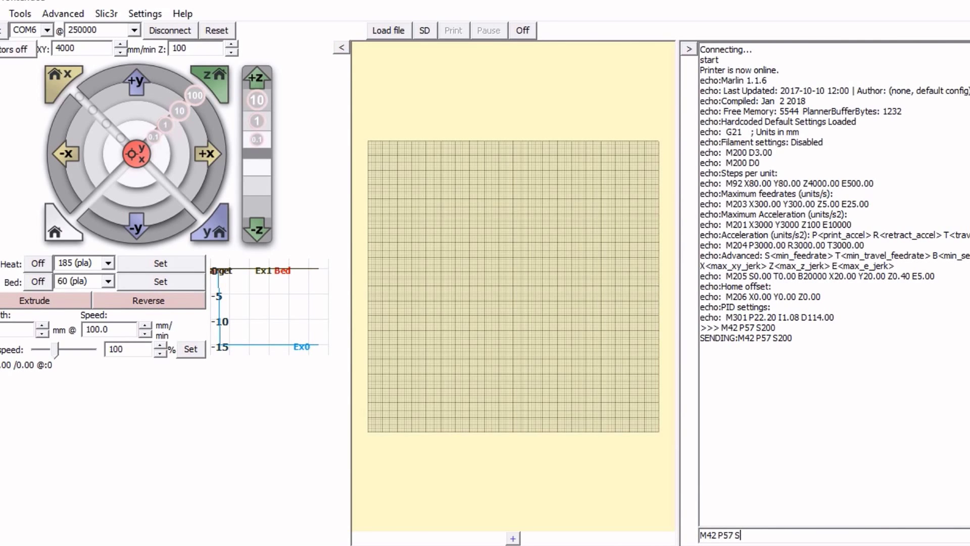
{"action": "type", "text": "0"}
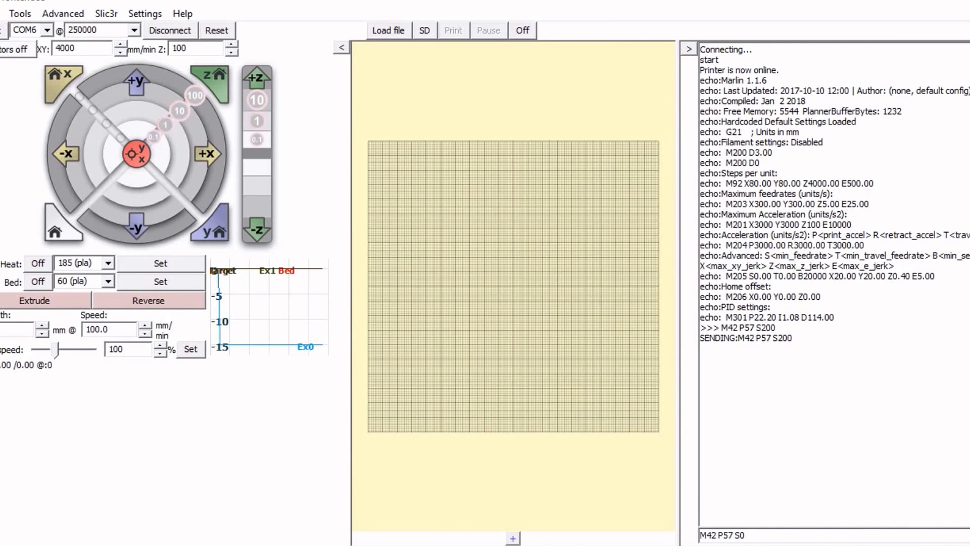